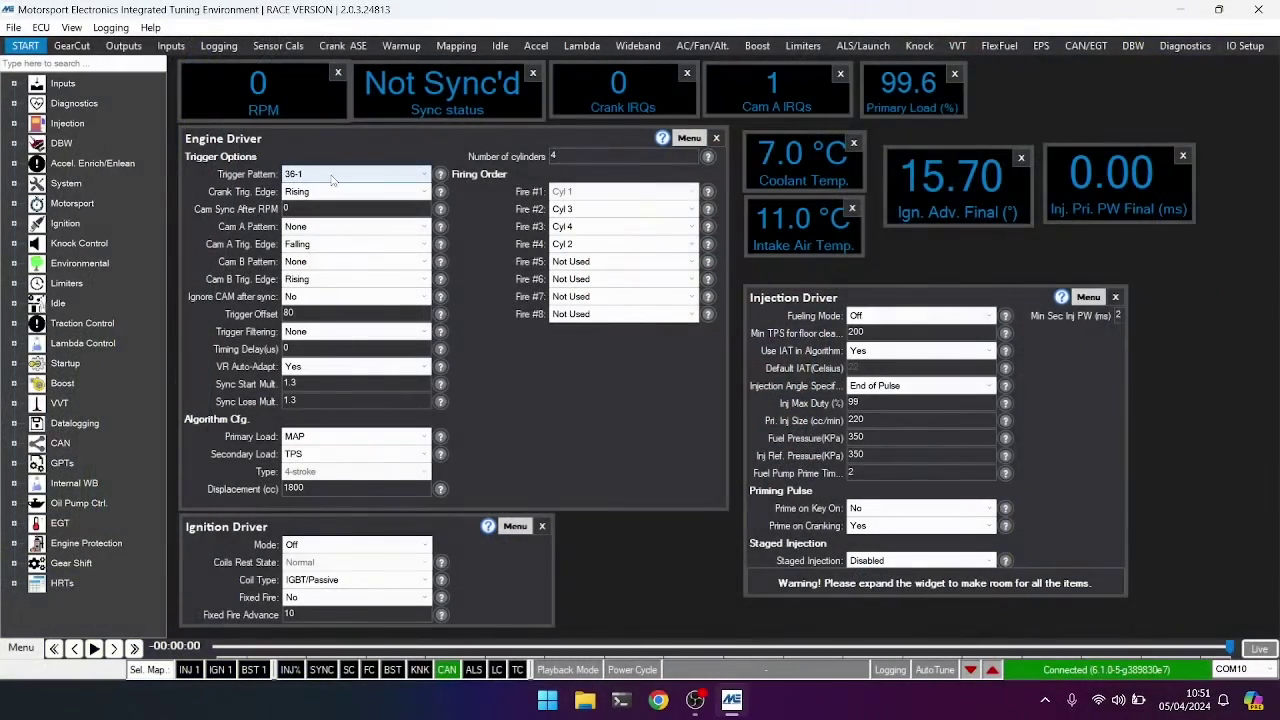
Set the Engine Driver trigger pattern to 60-2, leaving Cam A Pattern at None
left_click(333, 176)
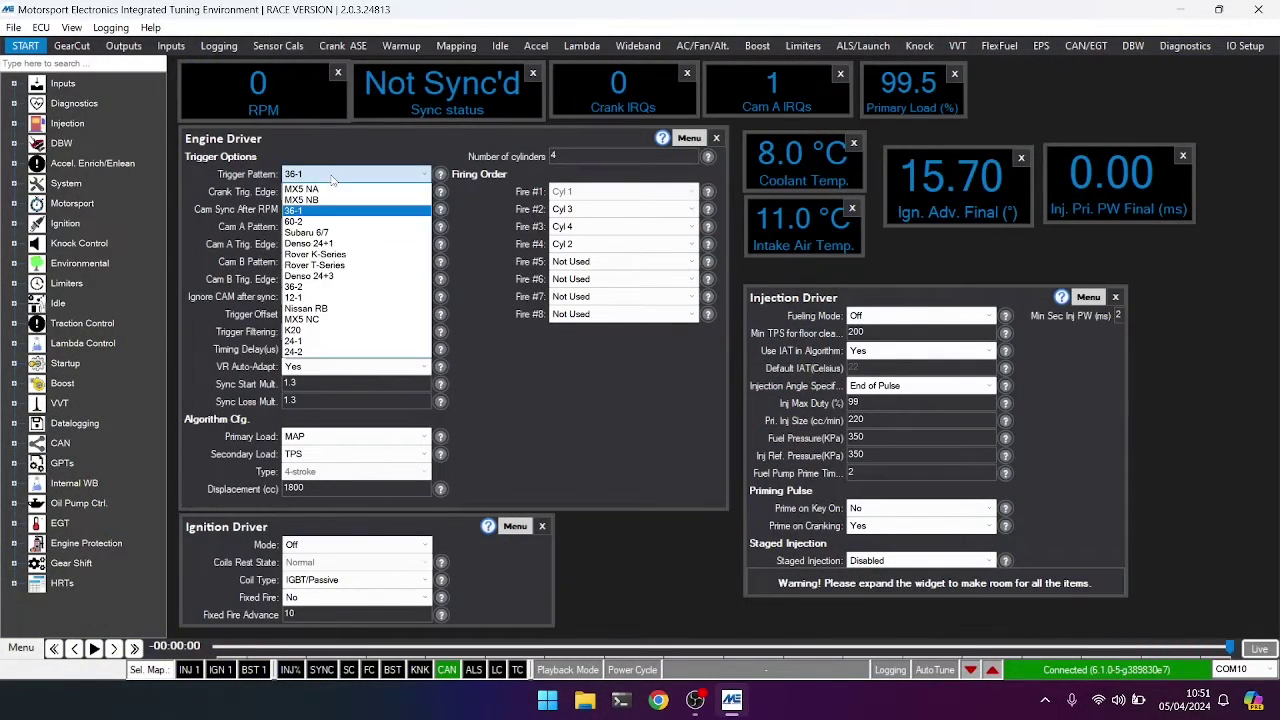
left_click(337, 228)
left_click(337, 226)
left_click(592, 420)
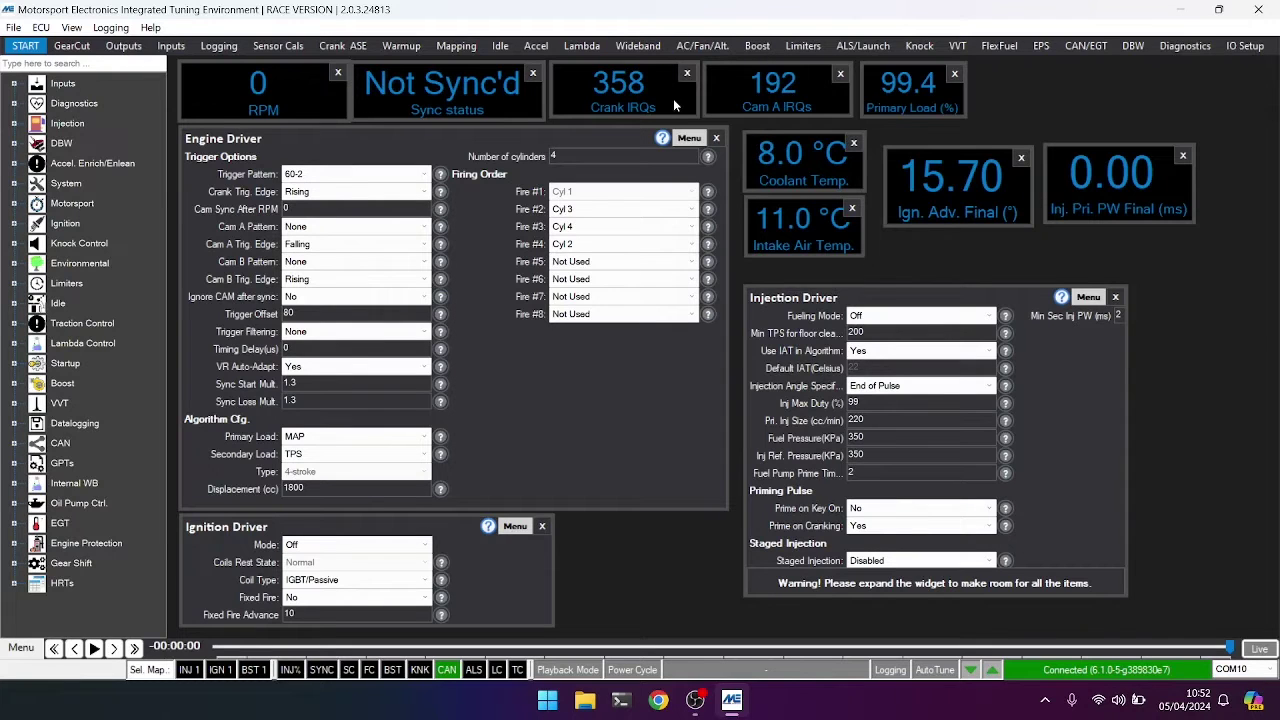
Switch to the Diagnostics workspace, close the floating injection graph, and open the View menu
left_click(1184, 46)
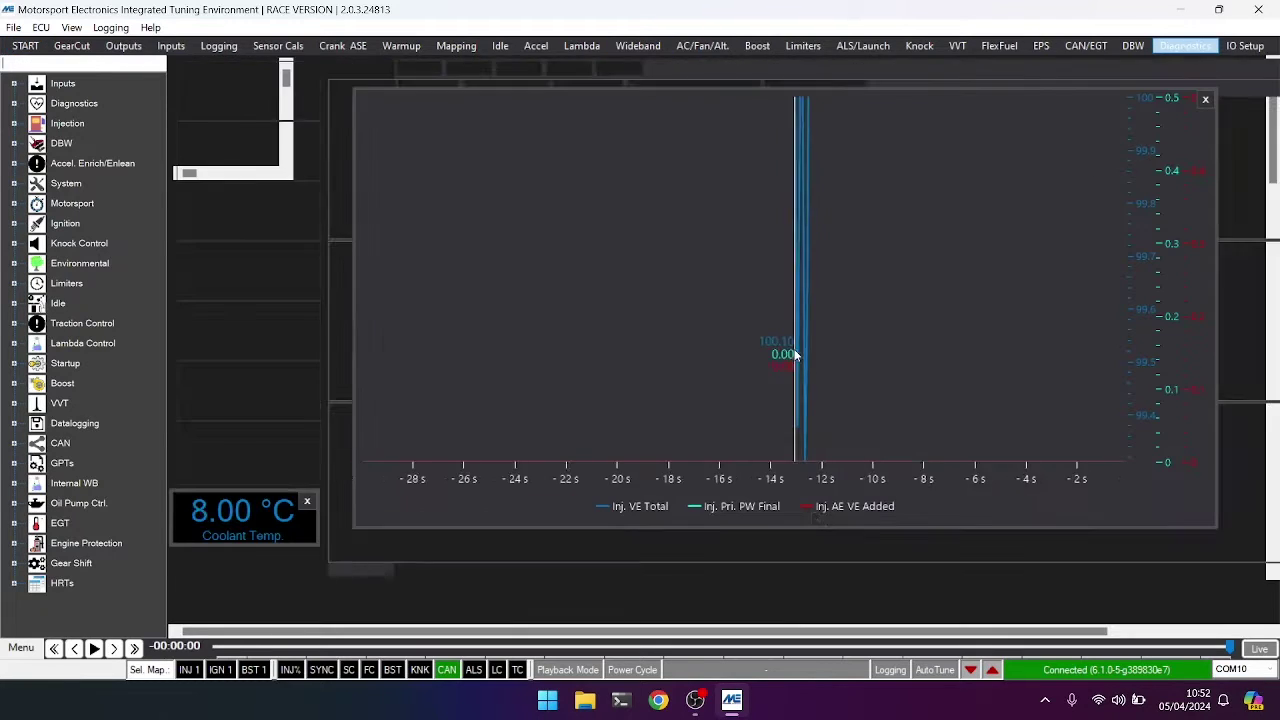
left_click(1205, 99)
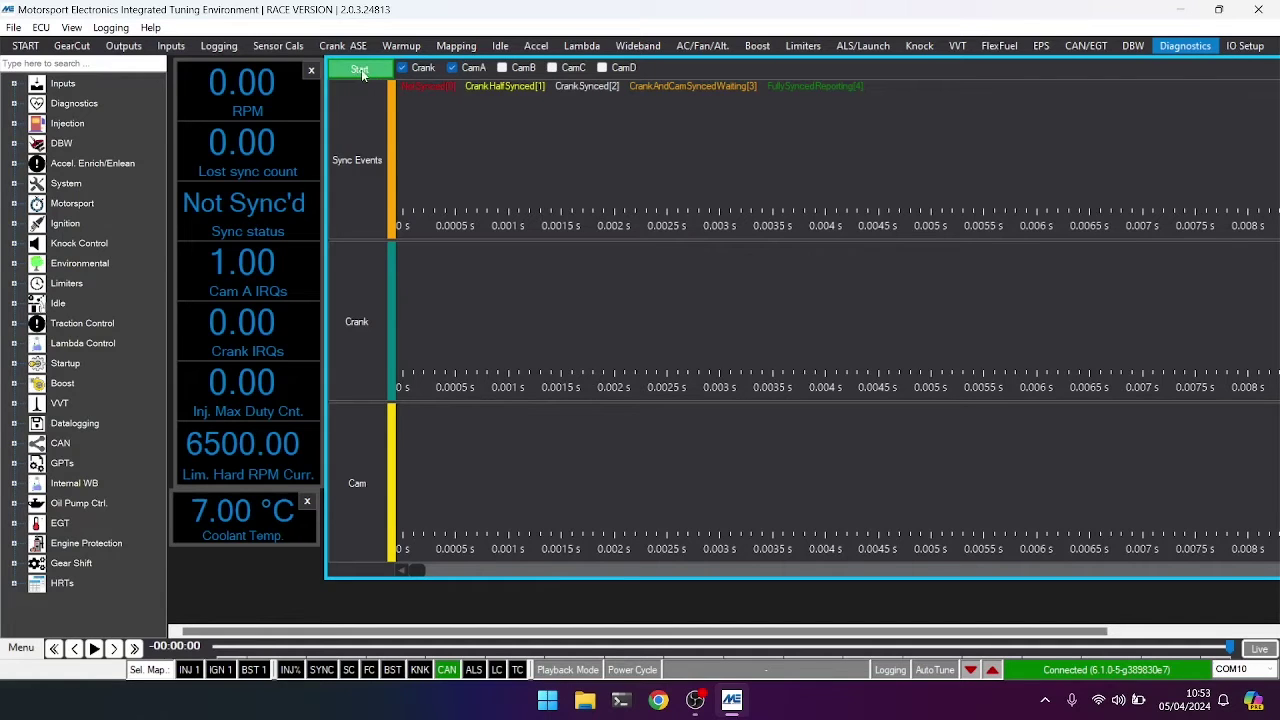
left_click(70, 28)
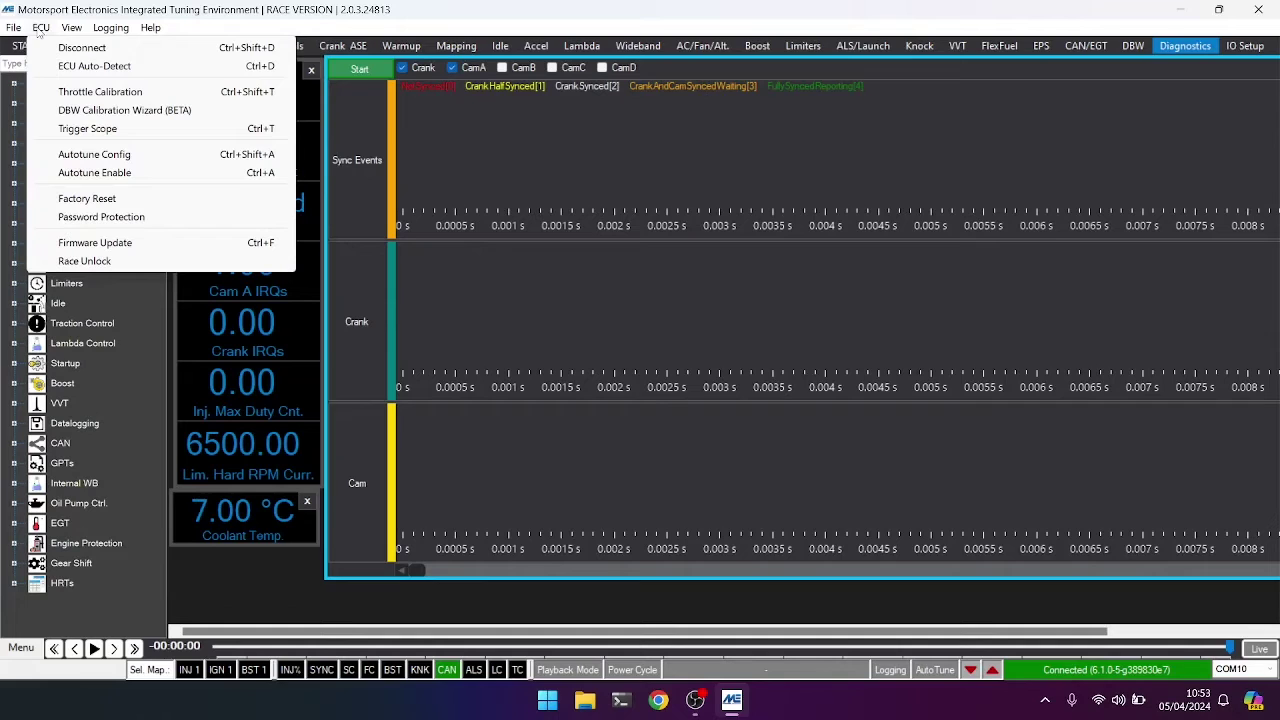
Open the trigger scope from the ECU menu, narrow the panel, and move it left beside the gauges
mouse_move(40, 30)
left_click(110, 128)
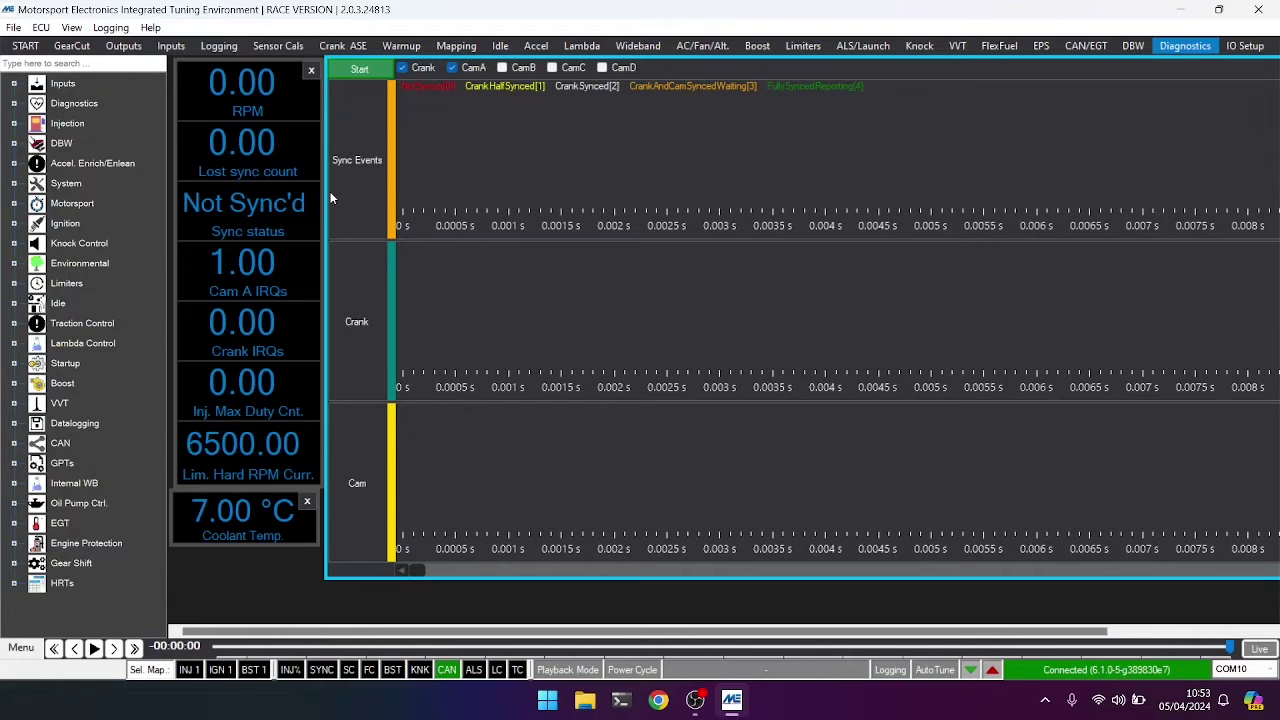
left_click_drag(327, 200, 563, 200)
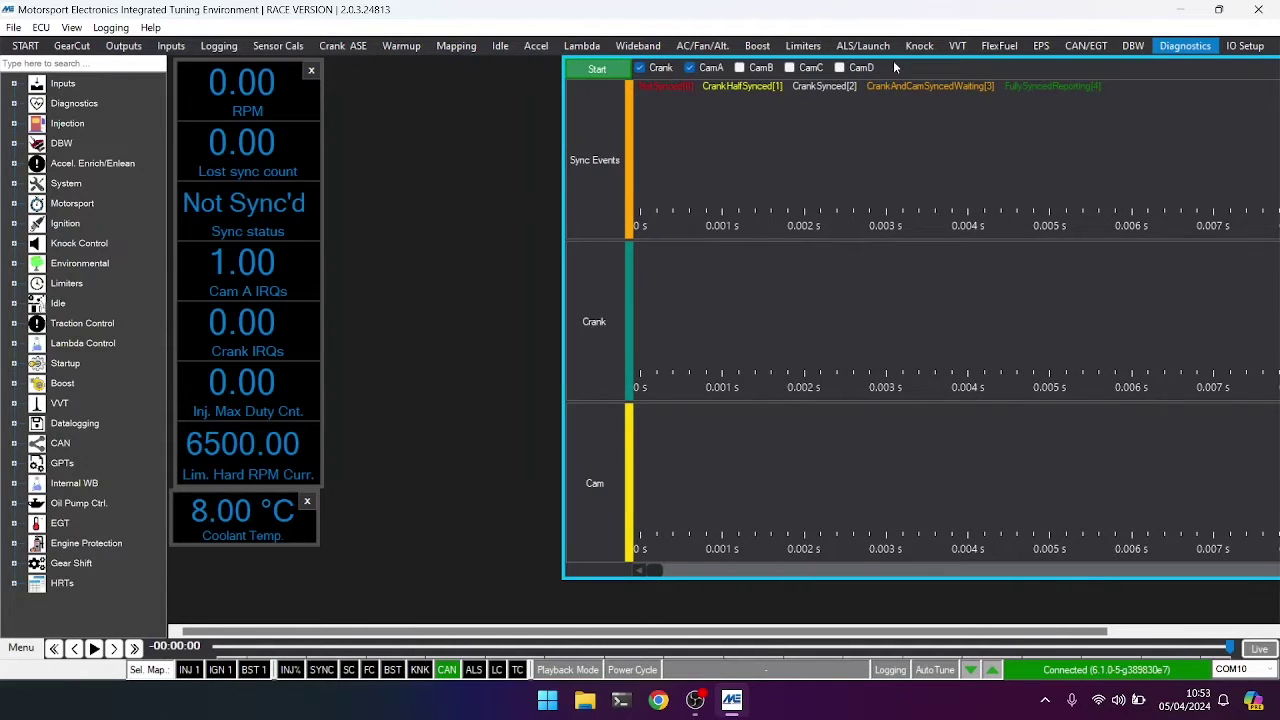
left_click_drag(909, 57, 672, 59)
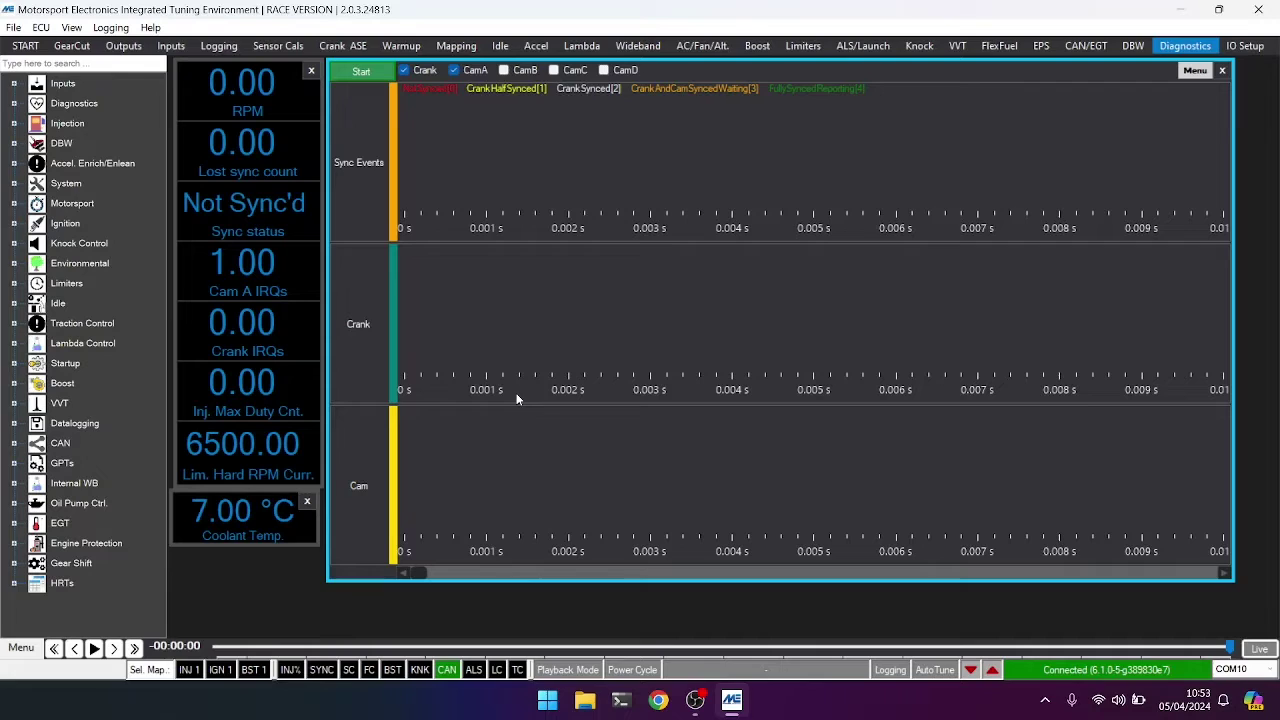
Record a crank and cam trigger capture, then zoom out and pan to reveal the crank tooth gap
left_click(361, 72)
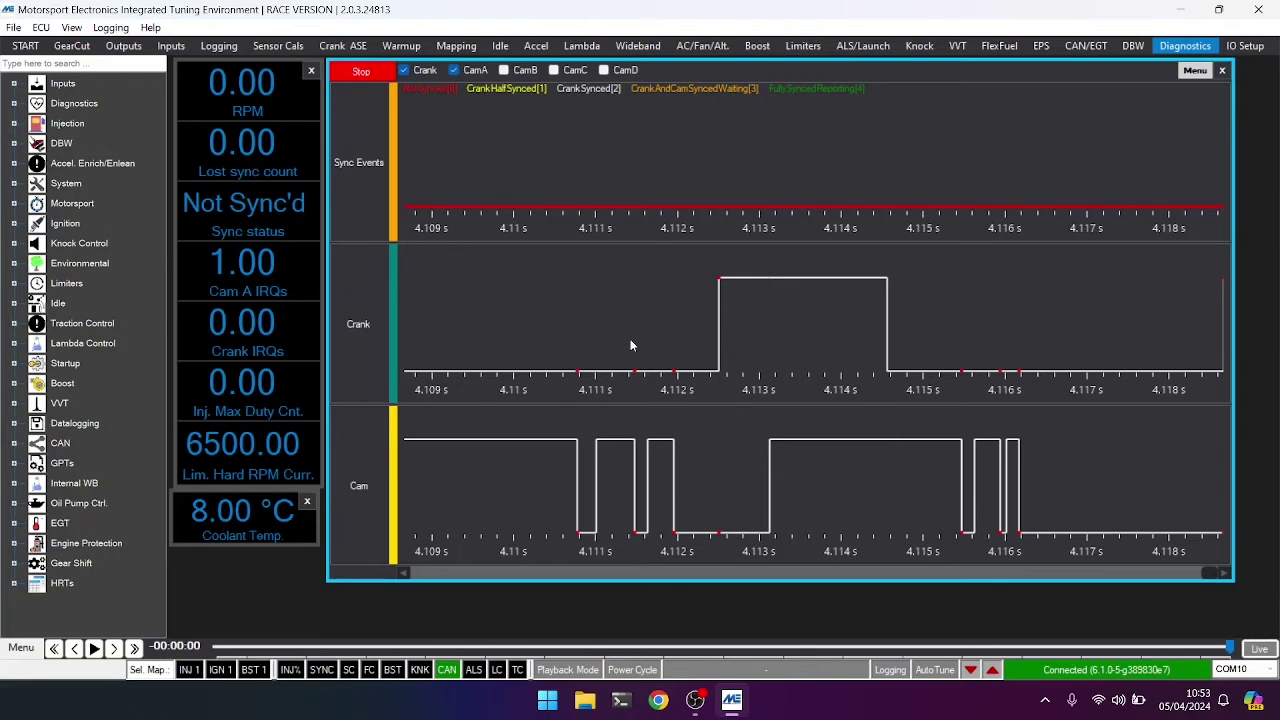
left_click(356, 73)
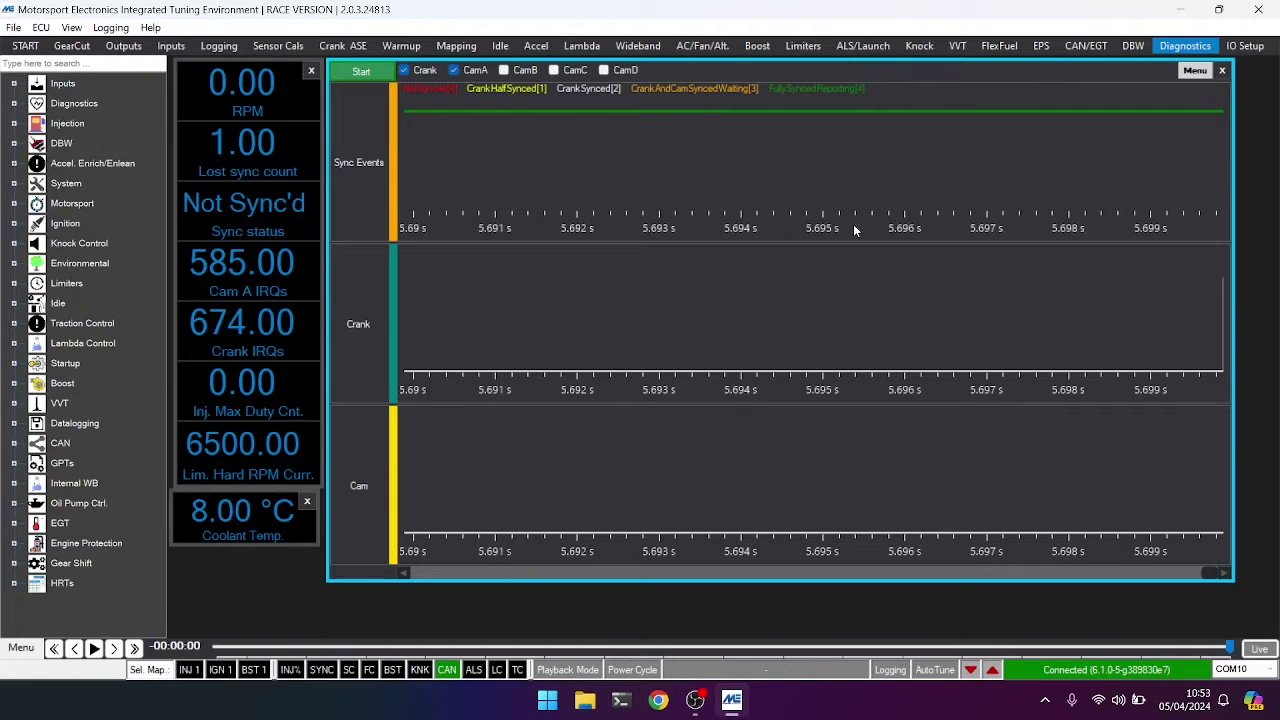
scroll(728, 390, "down", 5)
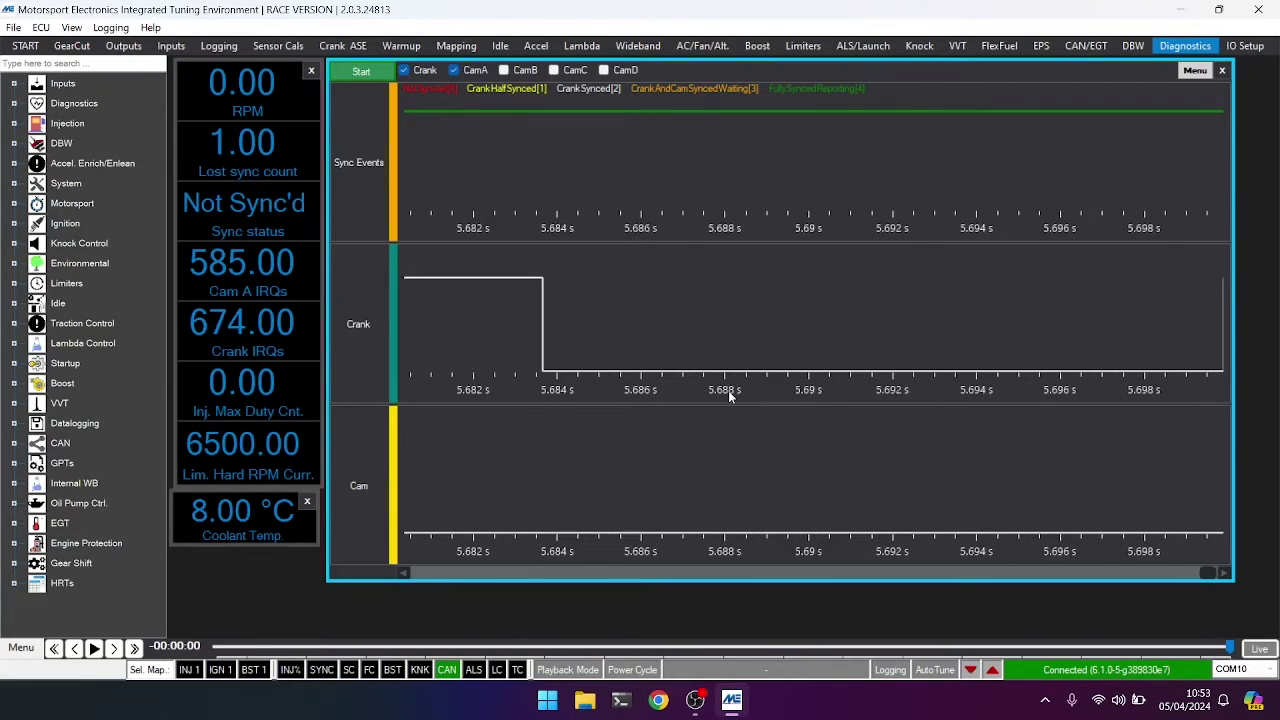
scroll(728, 390, "down", 6)
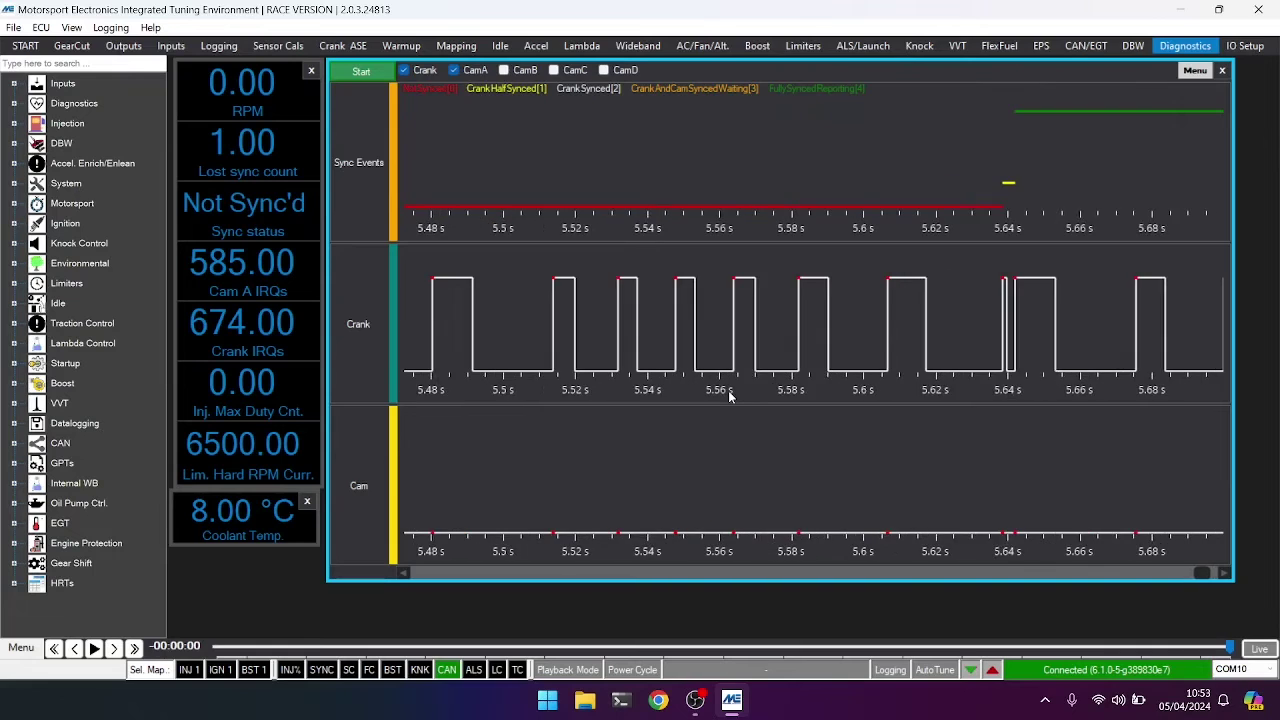
scroll(728, 395, "down", 2)
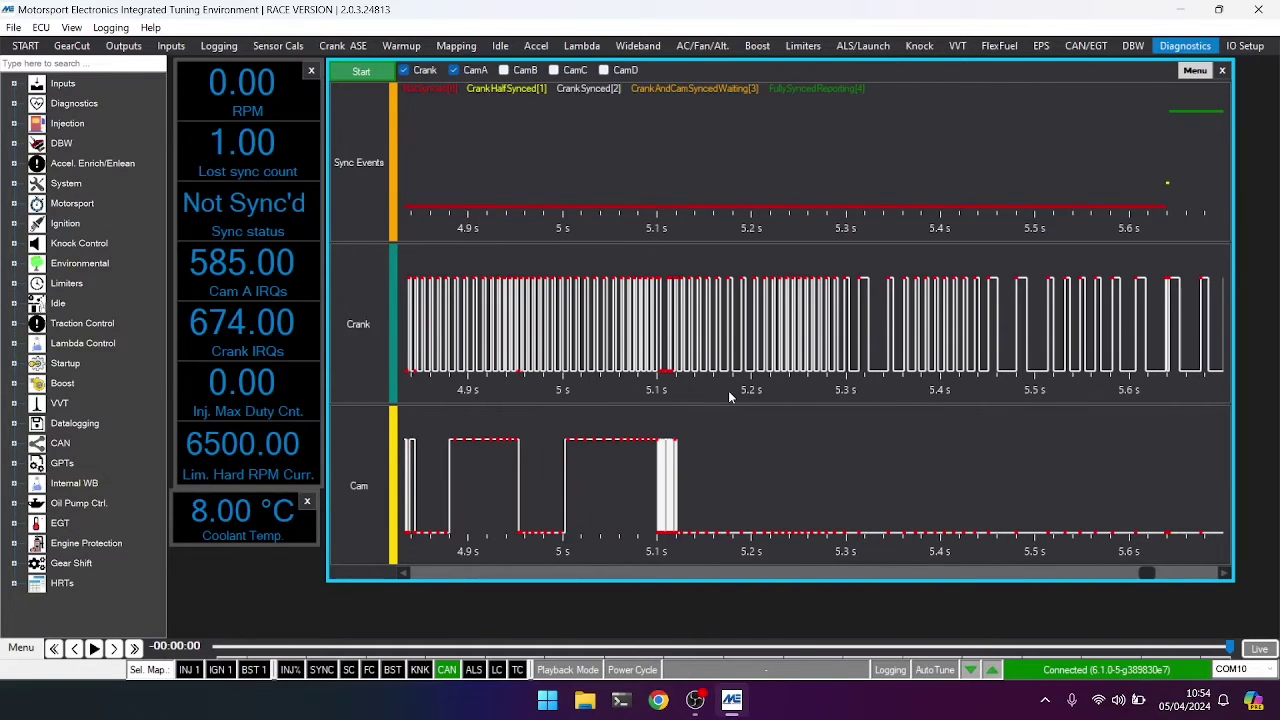
left_click_drag(1157, 573, 529, 585)
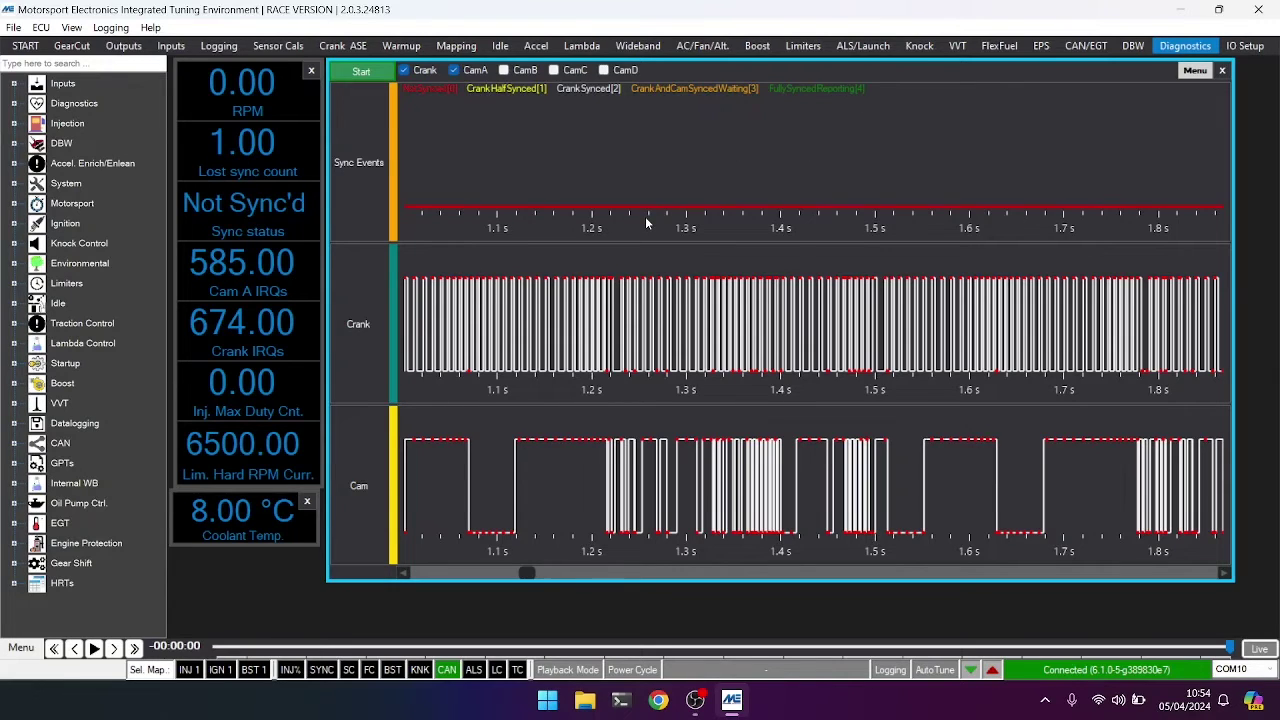
Zoom and pan the crank and cam log to about 3.6–4.2 s so individual pulses are readable
left_click(35, 50)
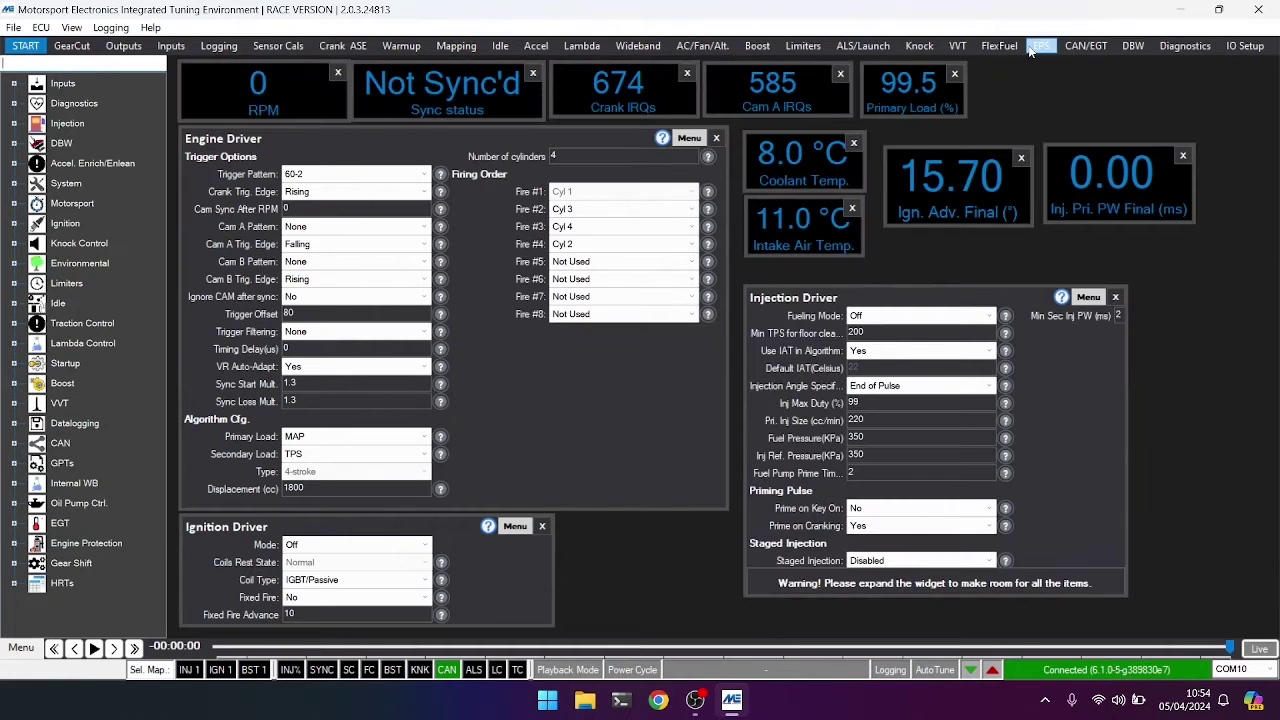
left_click(1206, 49)
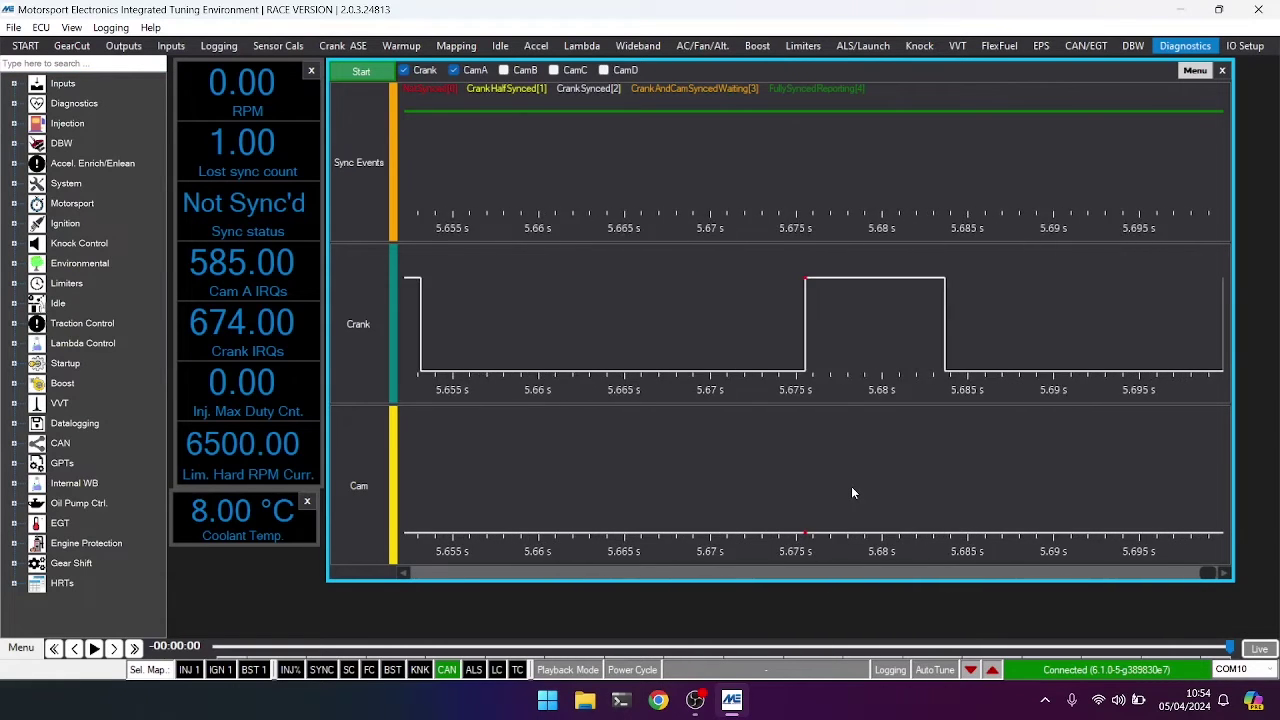
scroll(851, 486, "down", 10)
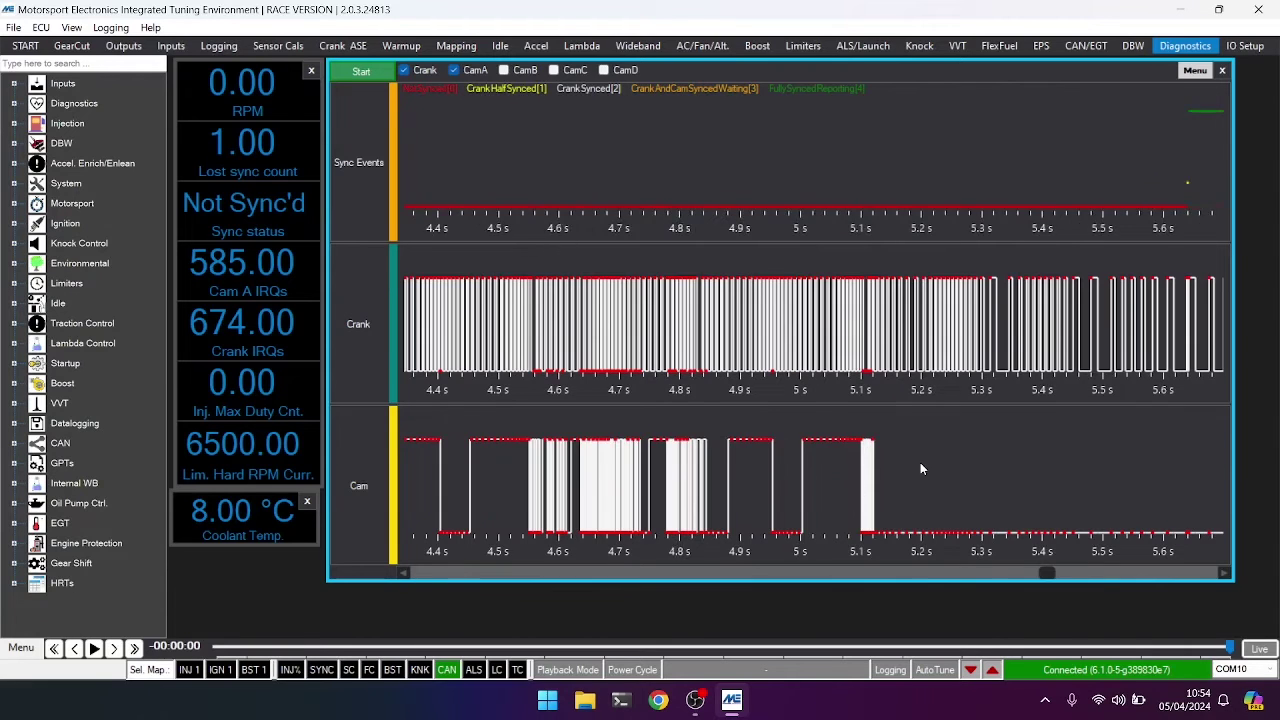
scroll(920, 462, "up", 2)
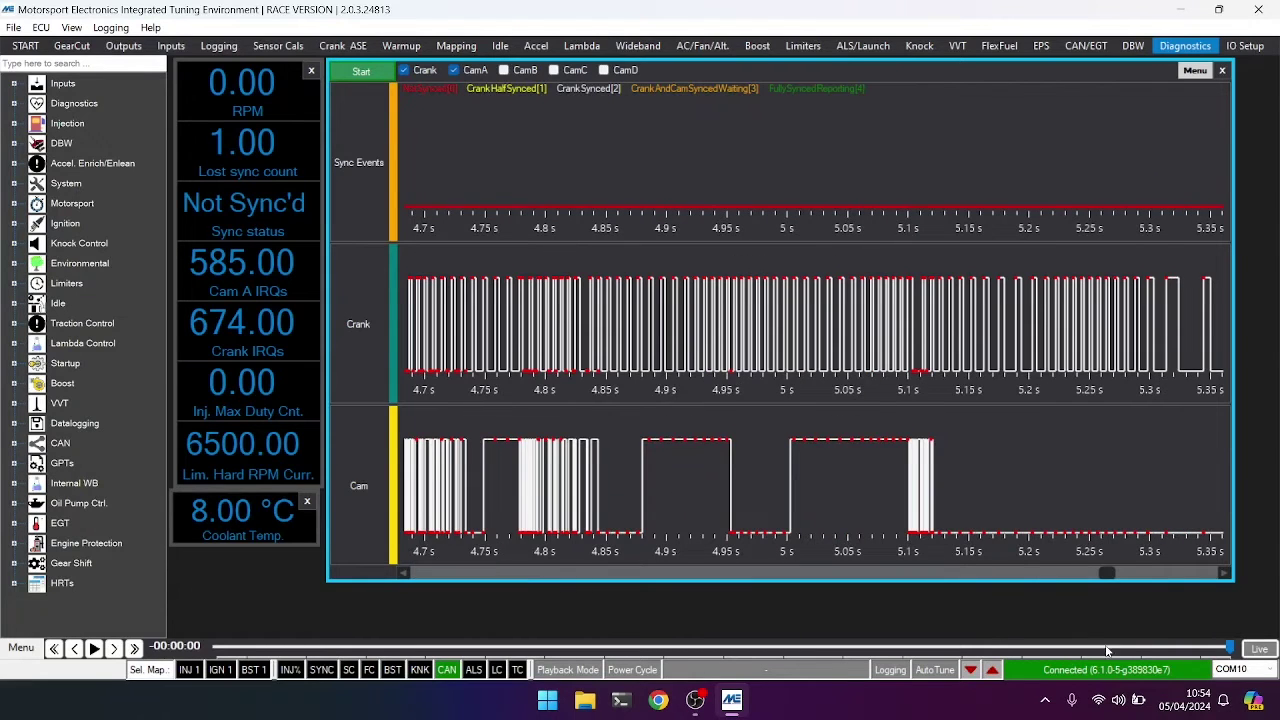
left_click_drag(1107, 574, 877, 577)
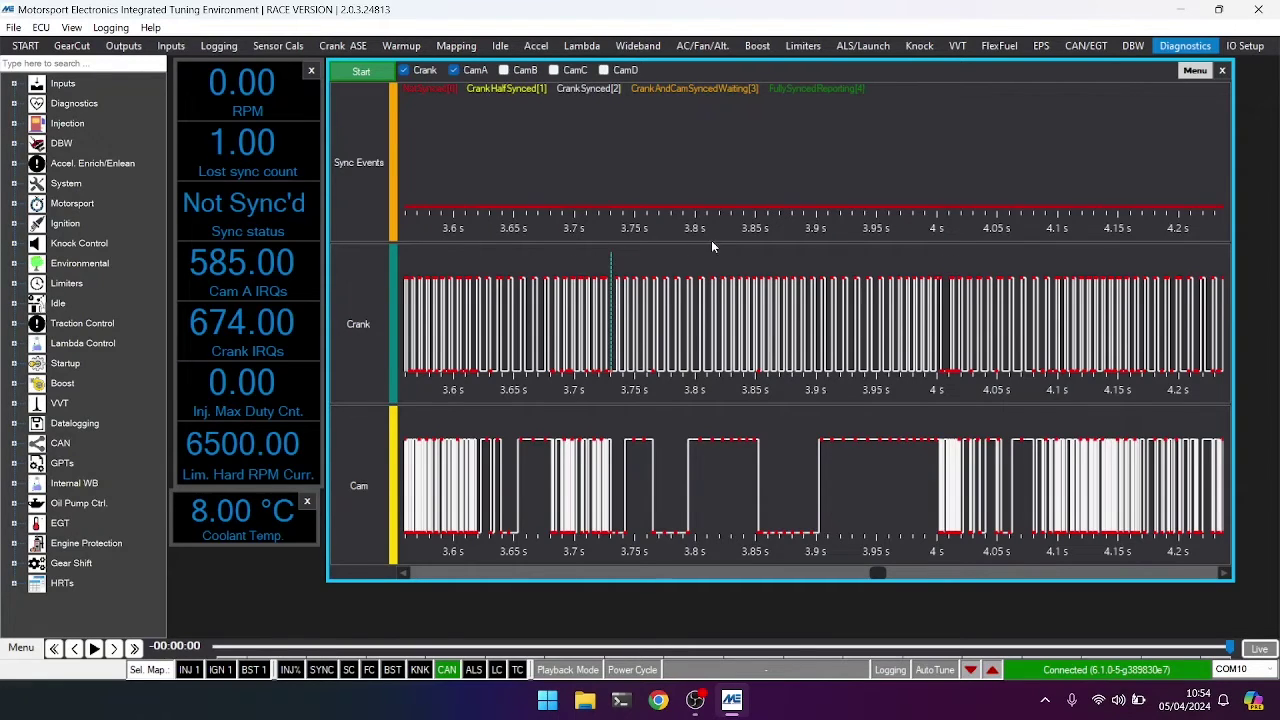
Measure from the dashed marker to the next crank gap, showing 35 rising edges over 276.43 ms
mouse_move(942, 307)
left_click(945, 308)
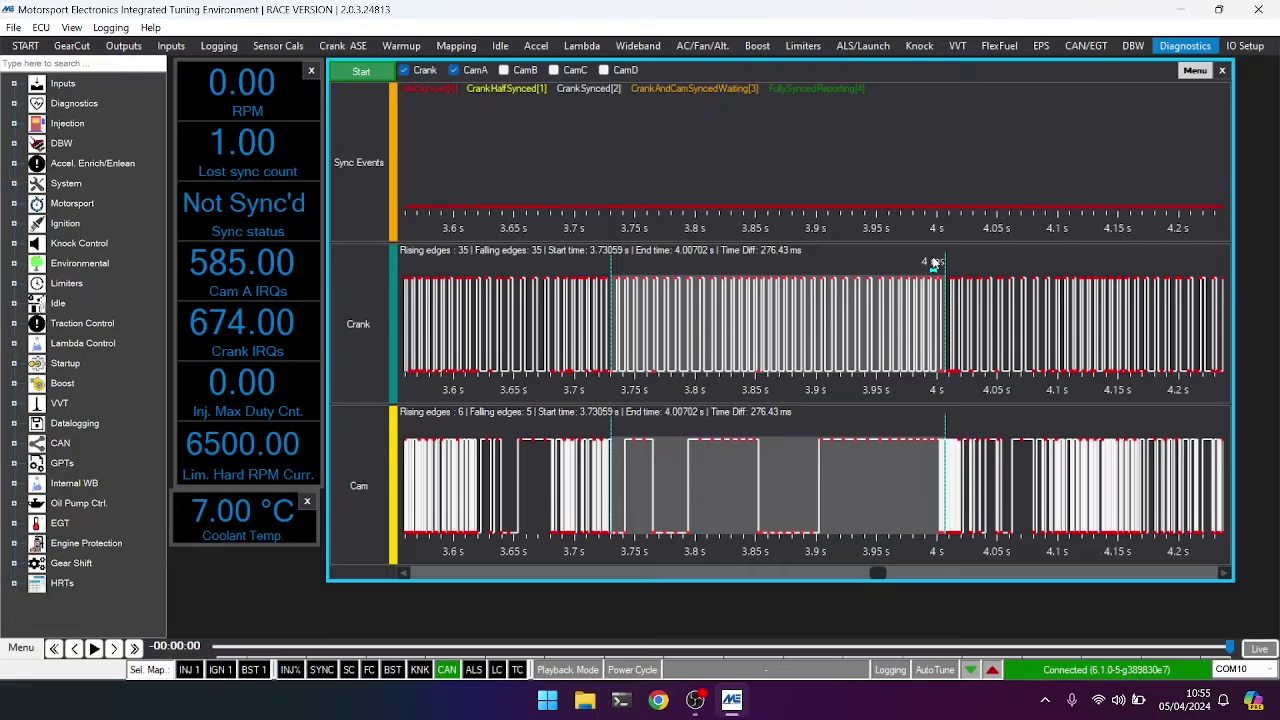
scroll(734, 304, "up", 2)
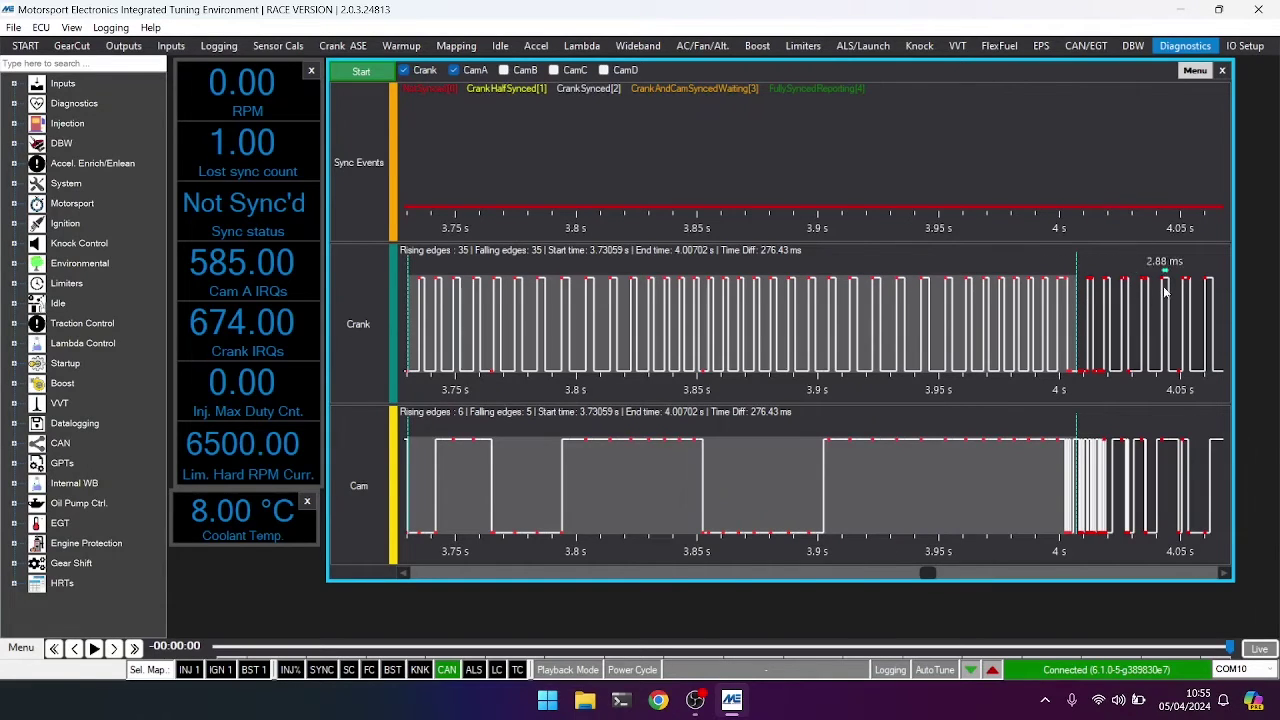
Set the Engine Driver trigger pattern back to 36-1 on the START page
left_click(25, 46)
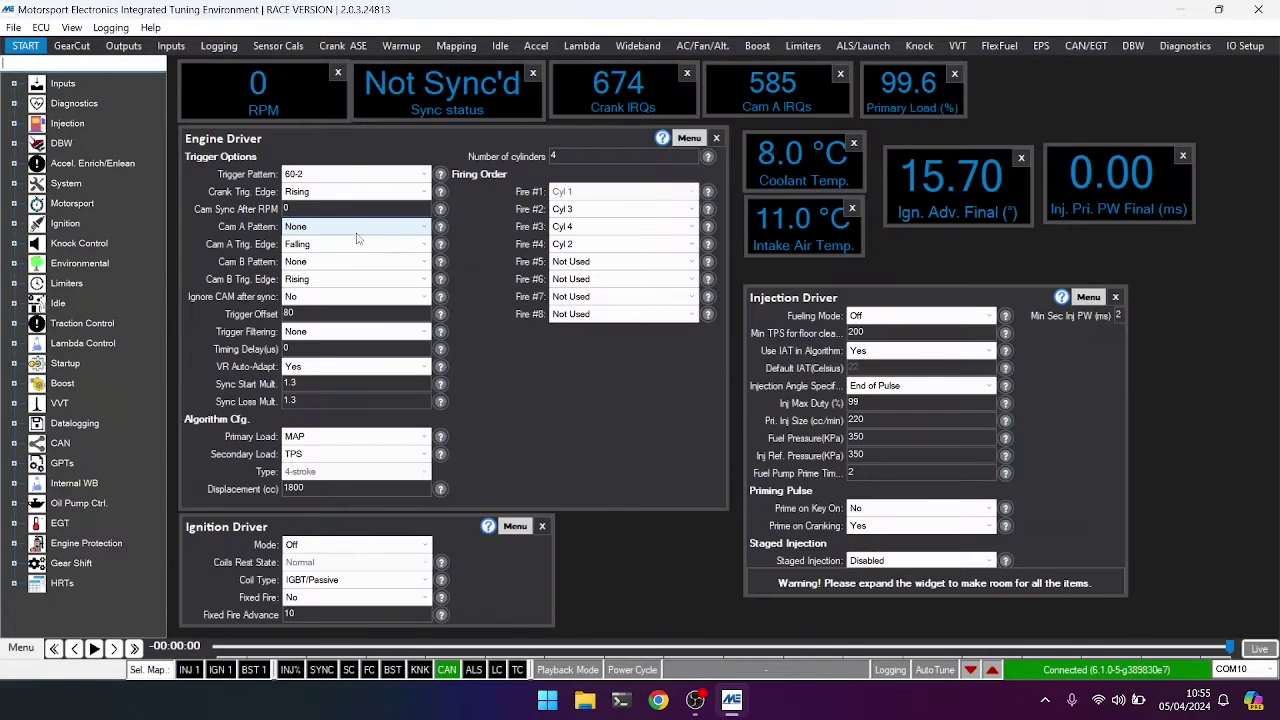
left_click(412, 181)
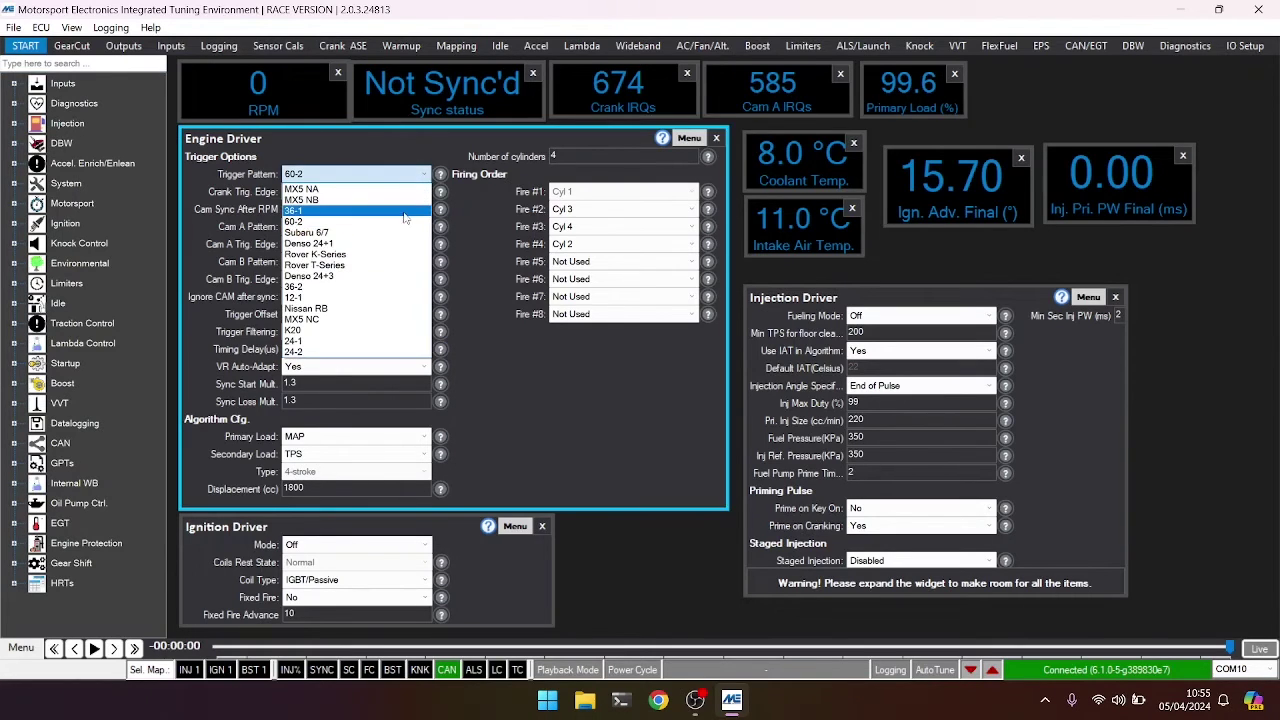
left_click(404, 210)
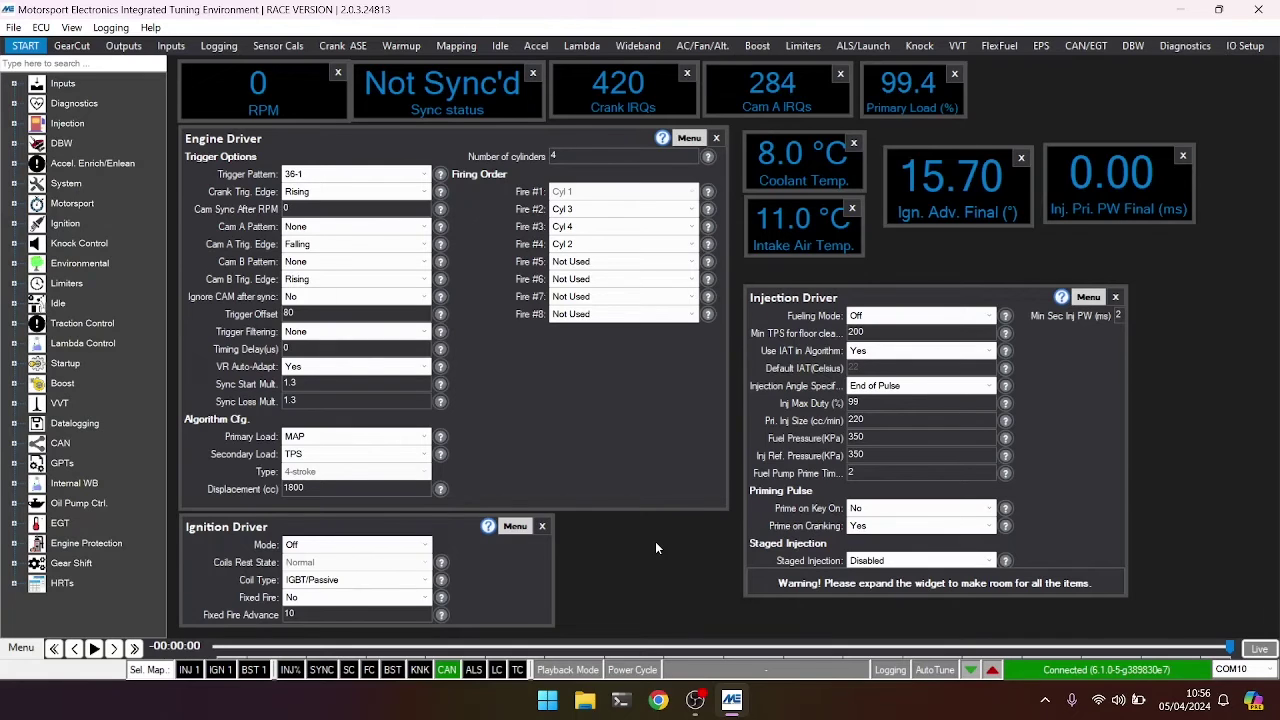
Return to the trigger scope, scroll the new capture, cancel a log save, then zoom out
left_click(1183, 46)
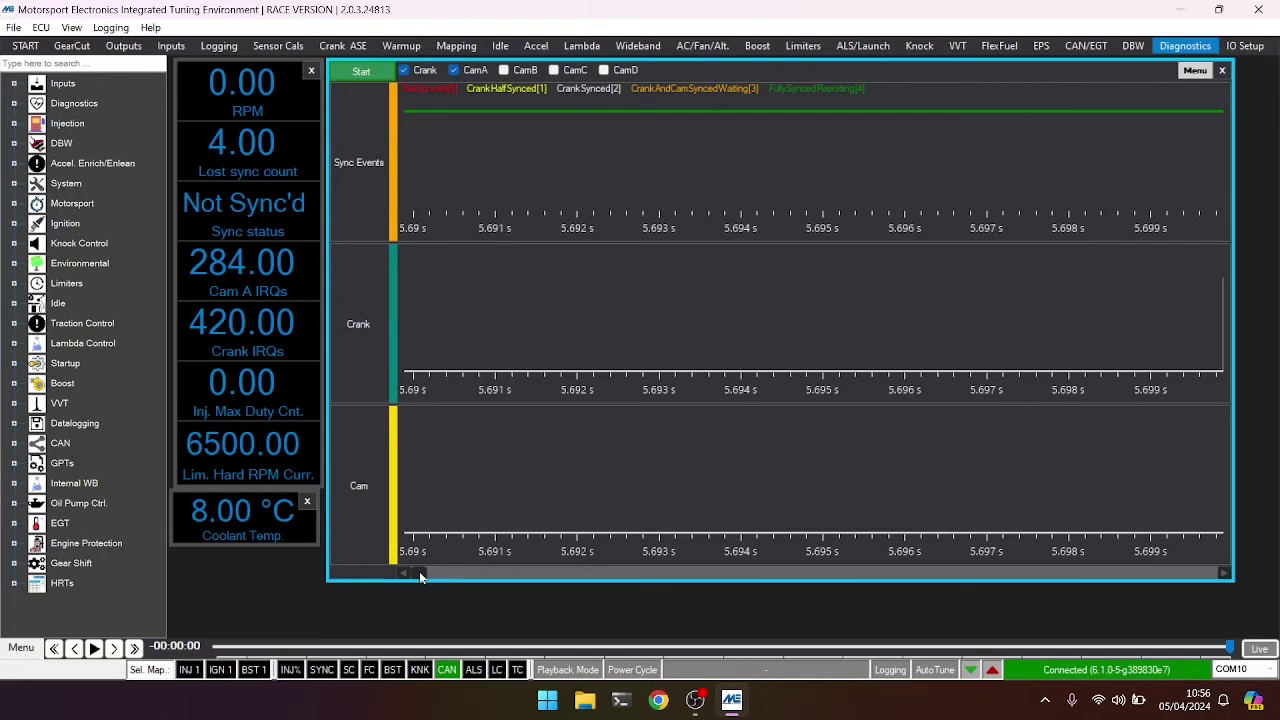
left_click_drag(419, 571, 558, 572)
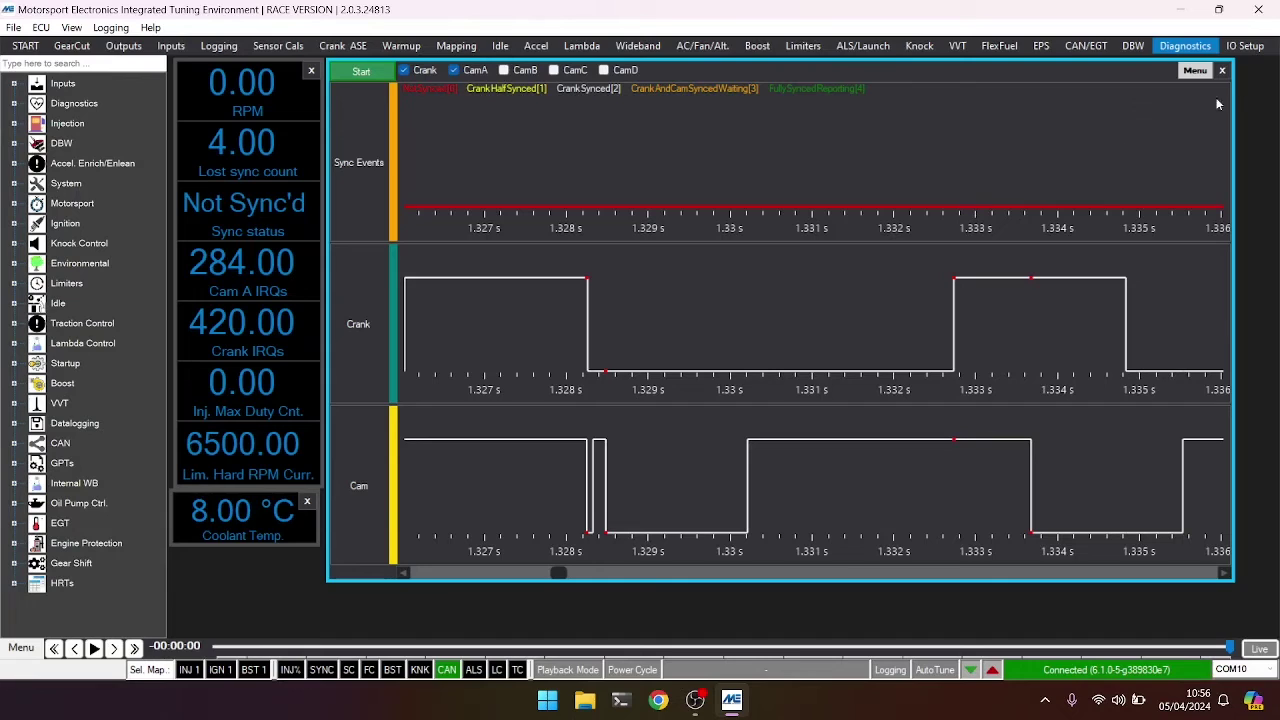
left_click(1195, 70)
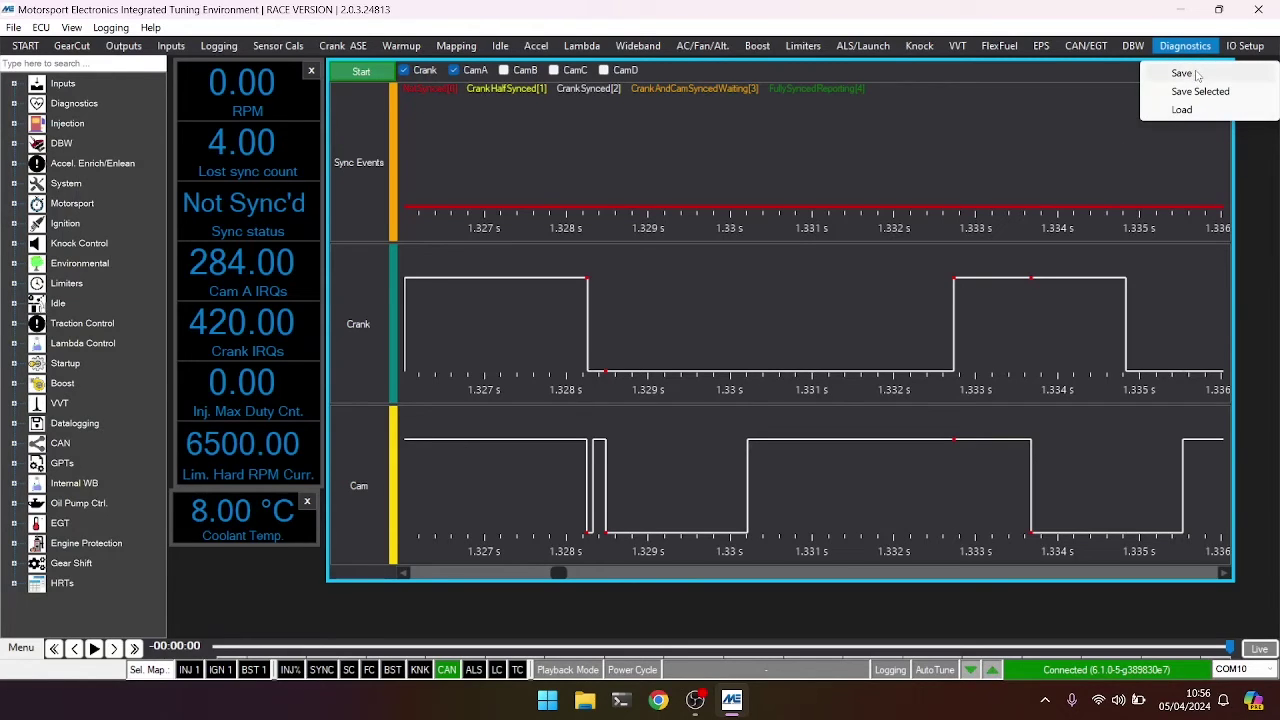
left_click(1197, 74)
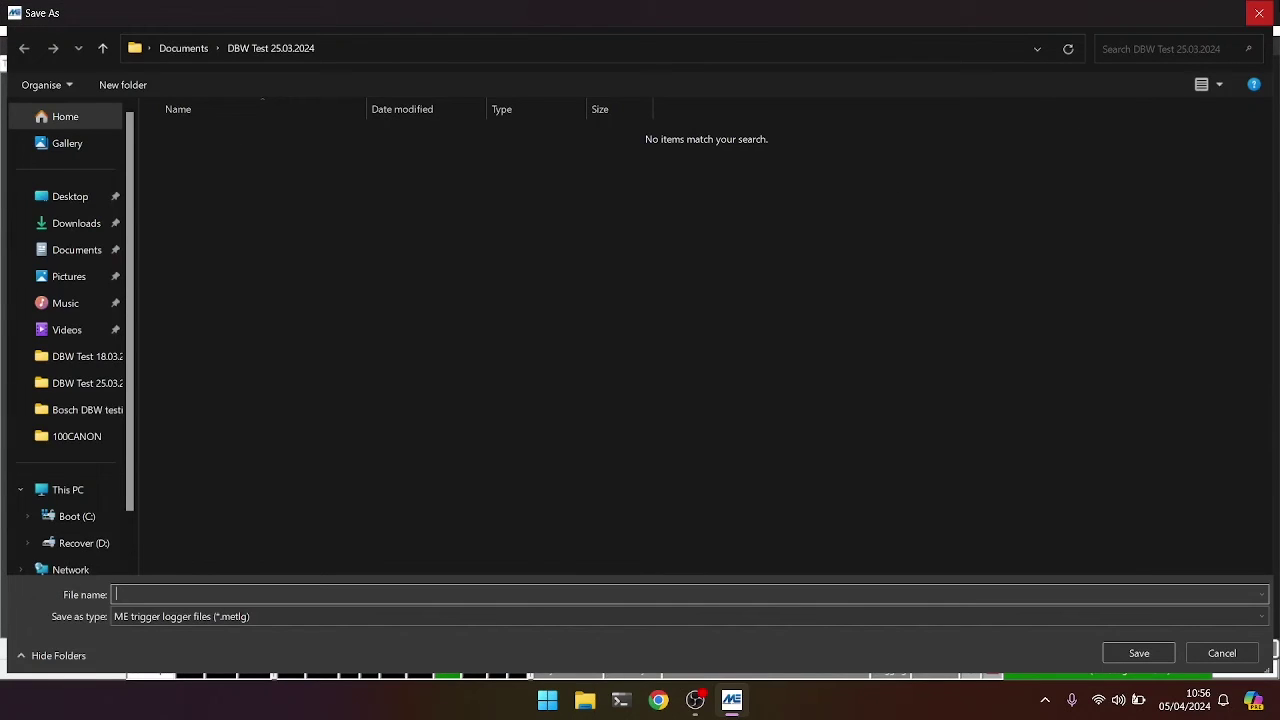
left_click(1258, 13)
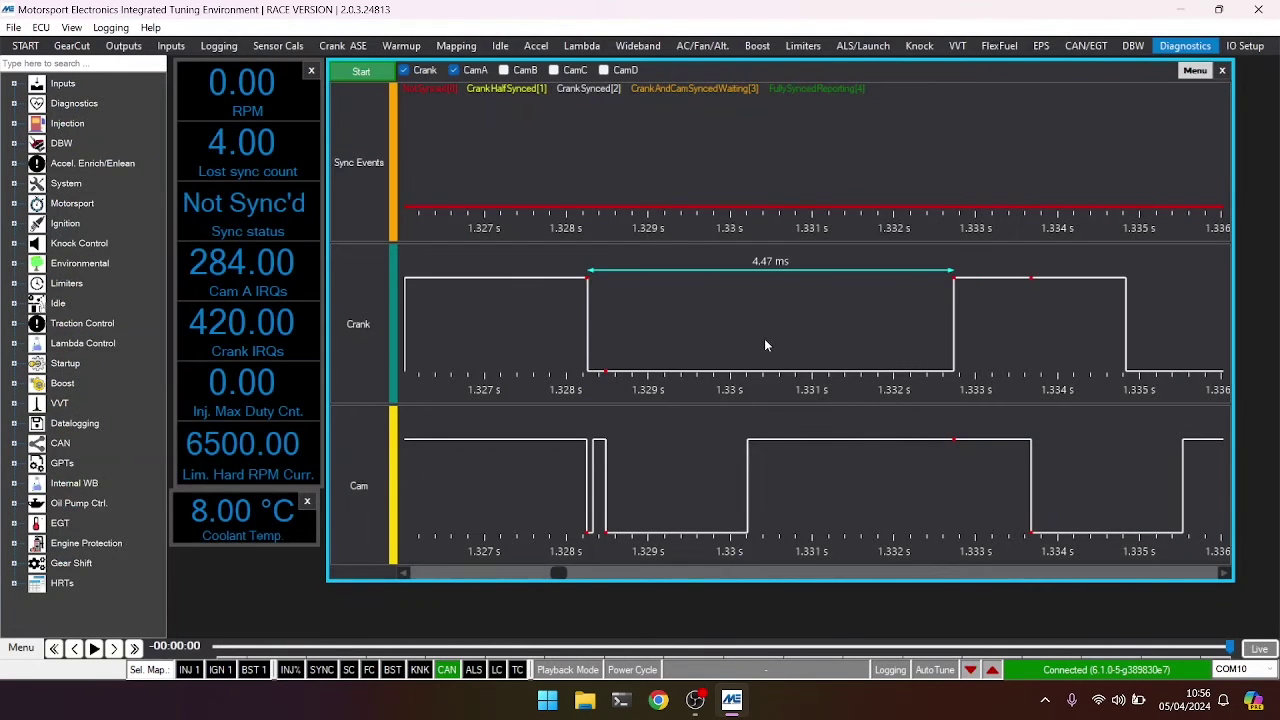
scroll(678, 318, "down", 10)
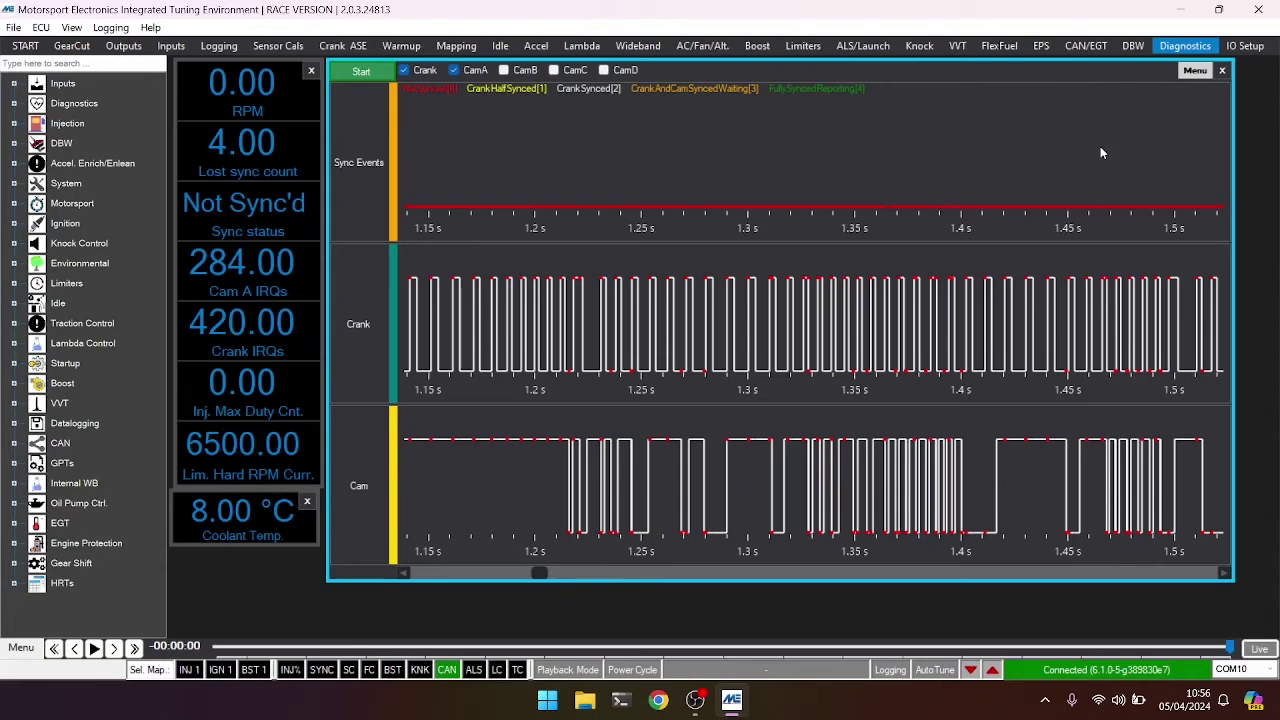
left_click(1195, 74)
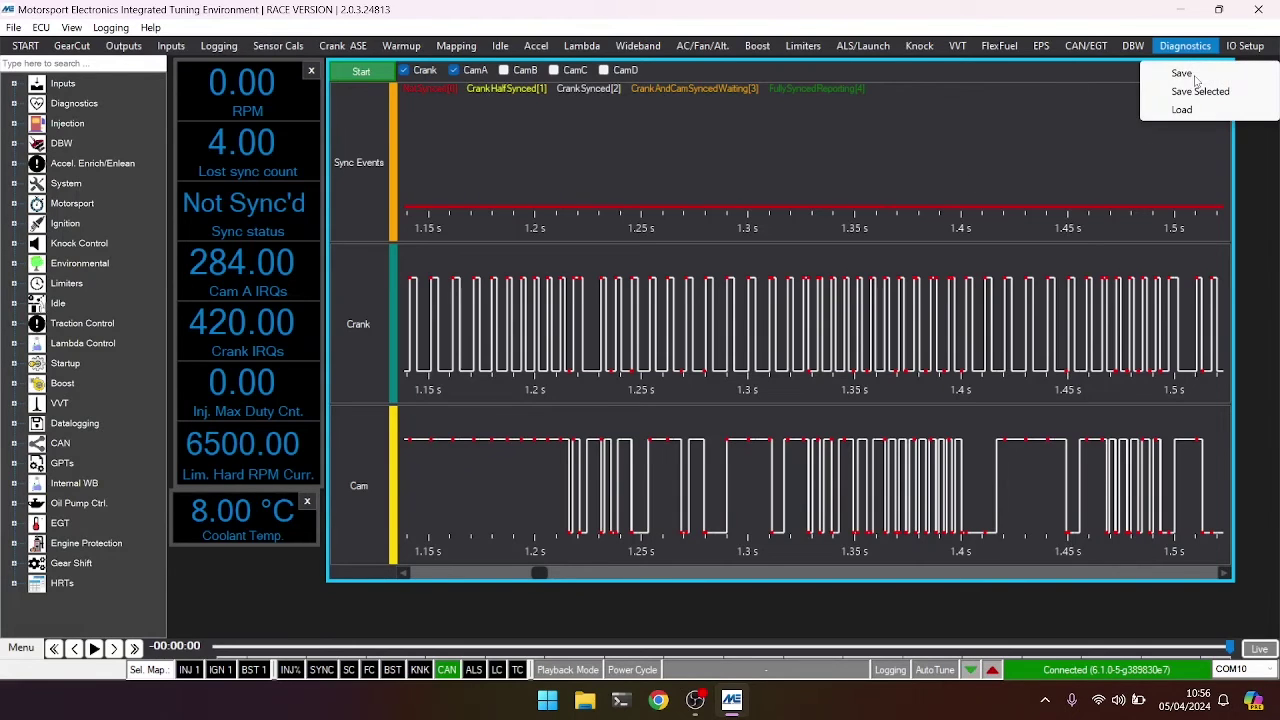
left_click(591, 188)
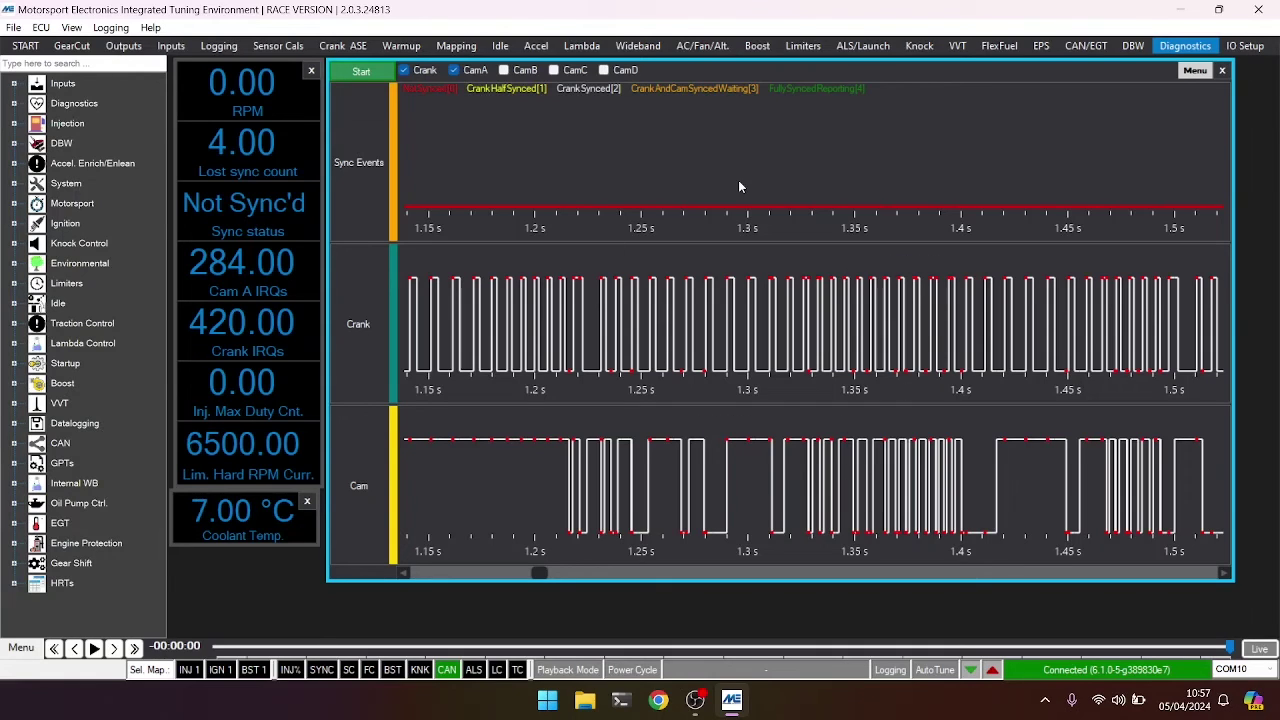